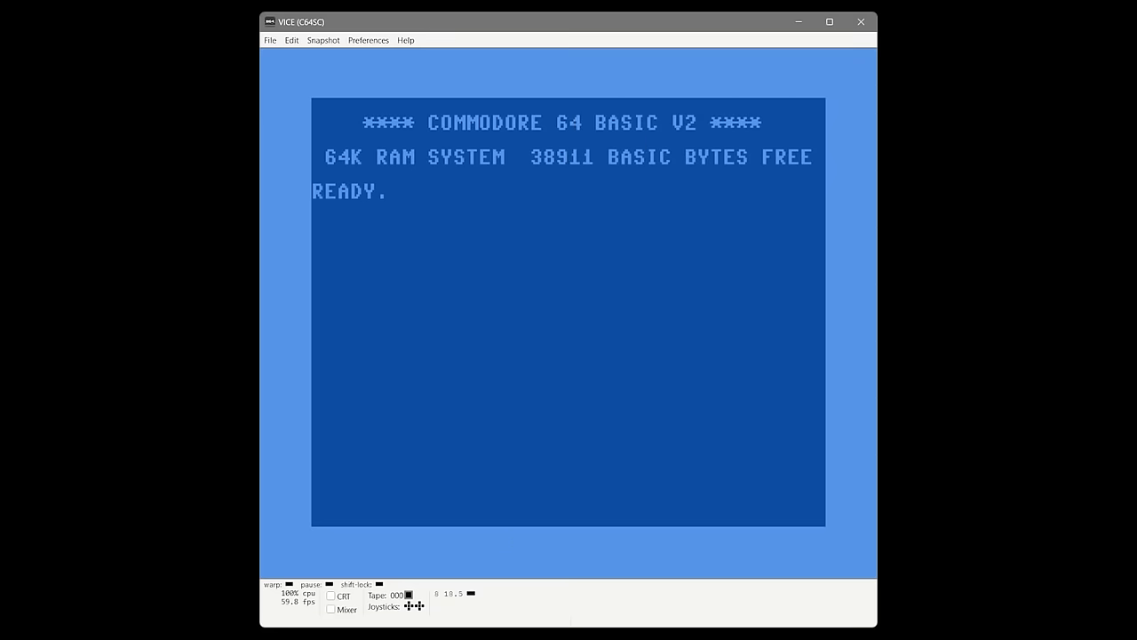
Boot GEOS by loading the first program from drive 8 with LOAD "*",8,1.
{"action": "type", "text": "LOAD \""}
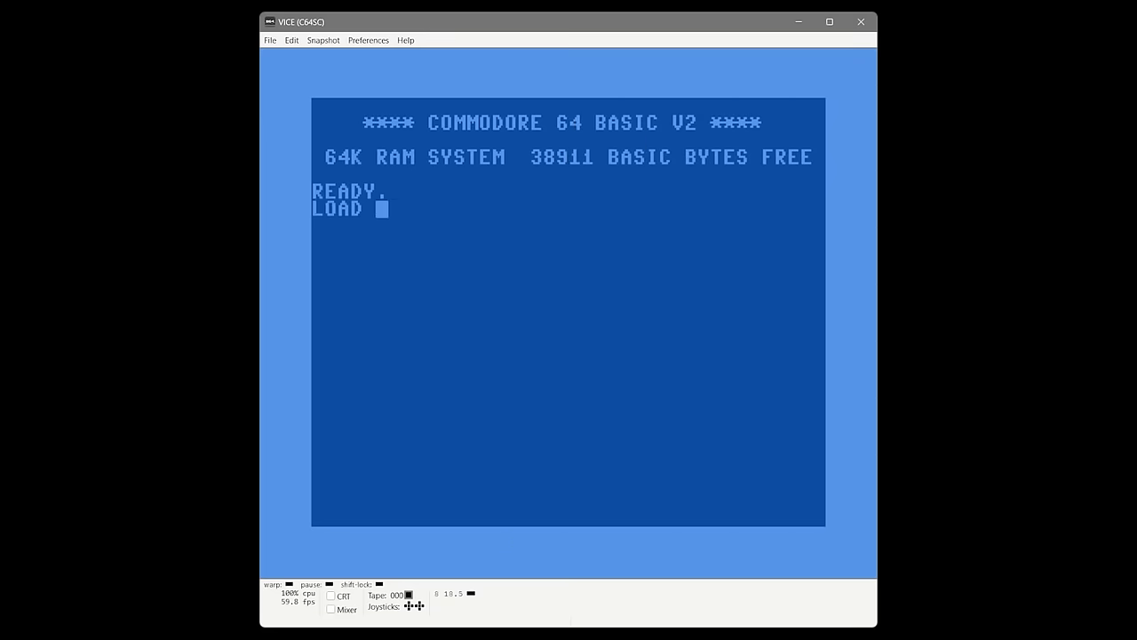
{"action": "type", "text": "*\",8,1"}
{"action": "key", "text": "Return"}
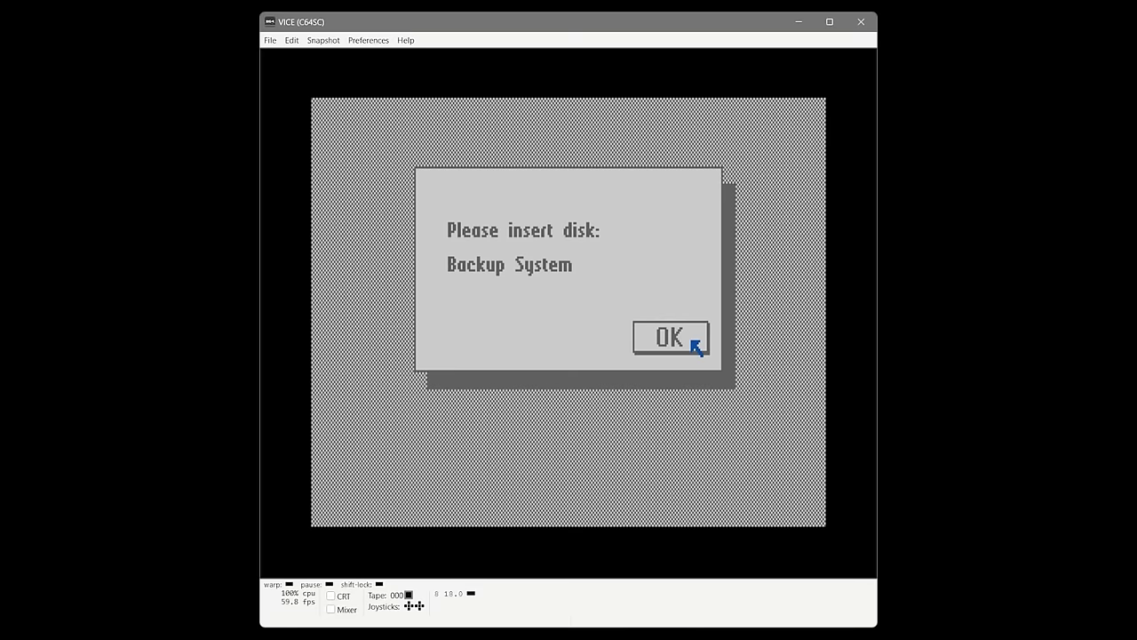
Attach Disk 2A - Backup System to drive 8, continue booting, and decline keying the boot disk.
{"action": "key", "text": "alt+8"}
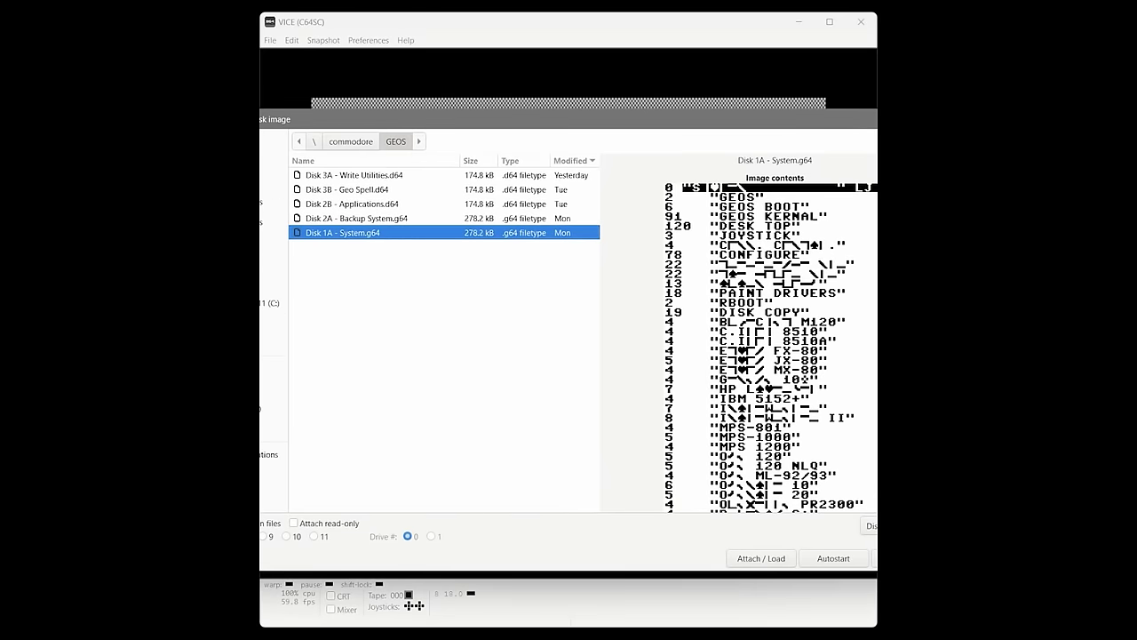
{"action": "key", "text": "Up"}
{"action": "key", "text": "Return"}
{"action": "left_click", "coordinate": [695, 343]}
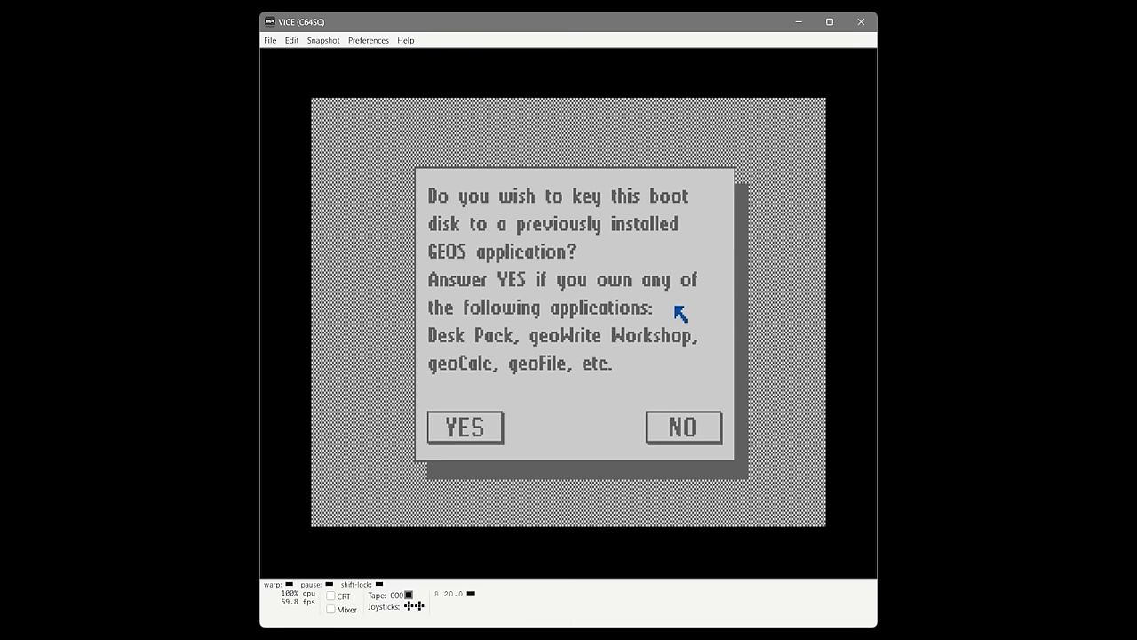
{"action": "left_click", "coordinate": [677, 427]}
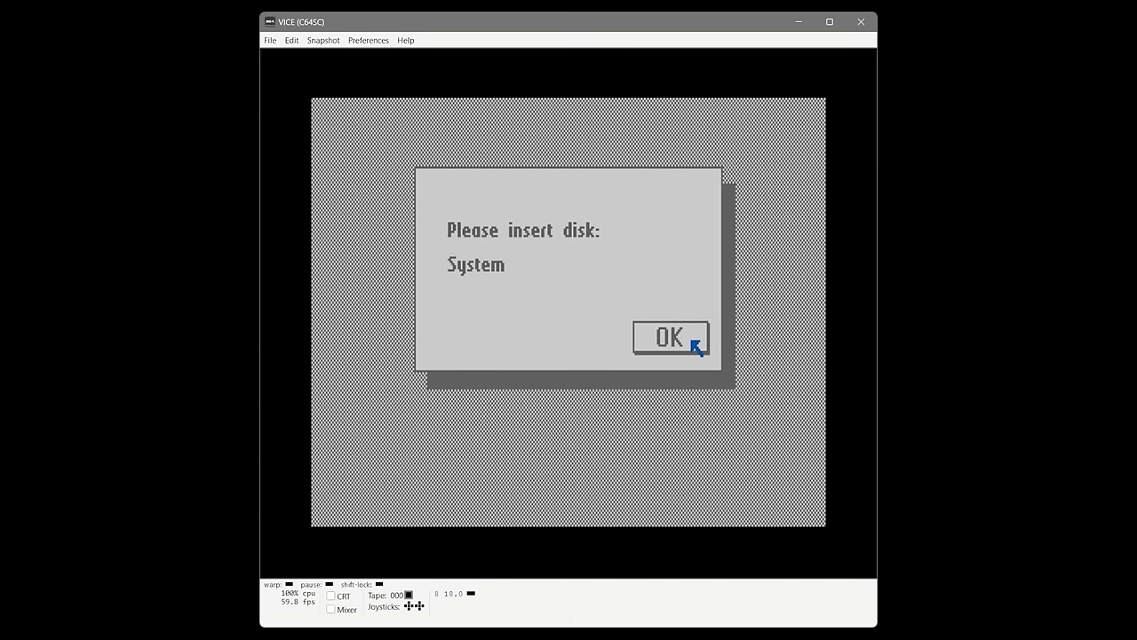
Attach the Disk 1A - System image to drive 8 and confirm it is inserted.
{"action": "key", "text": "alt+8"}
{"action": "key", "text": "Down"}
{"action": "key", "text": "Return"}
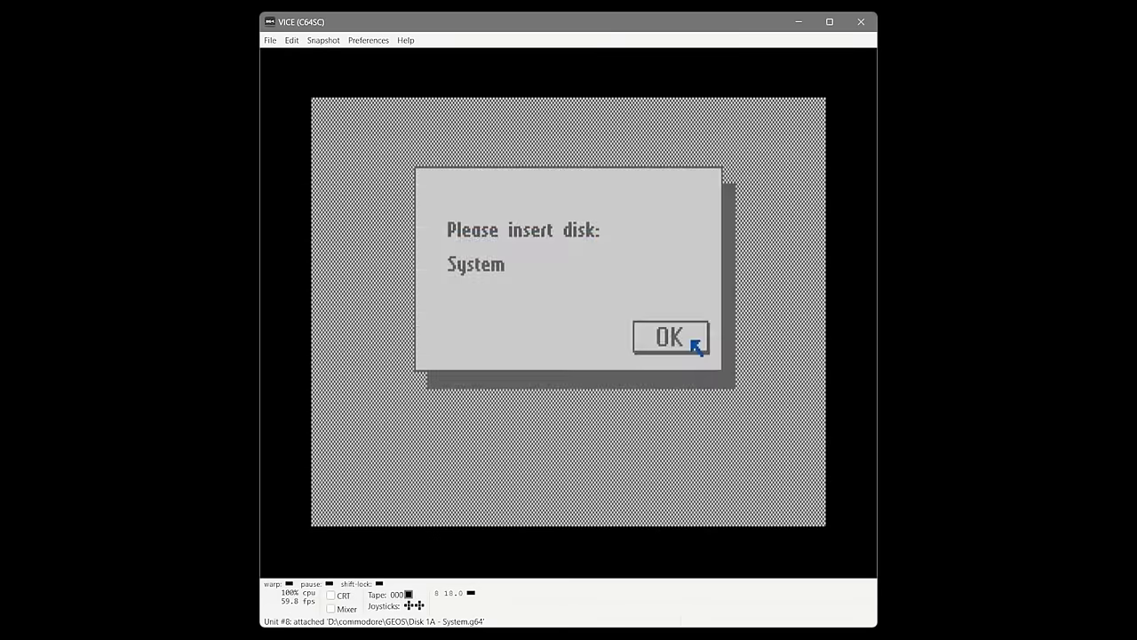
{"action": "left_click", "coordinate": [694, 342]}
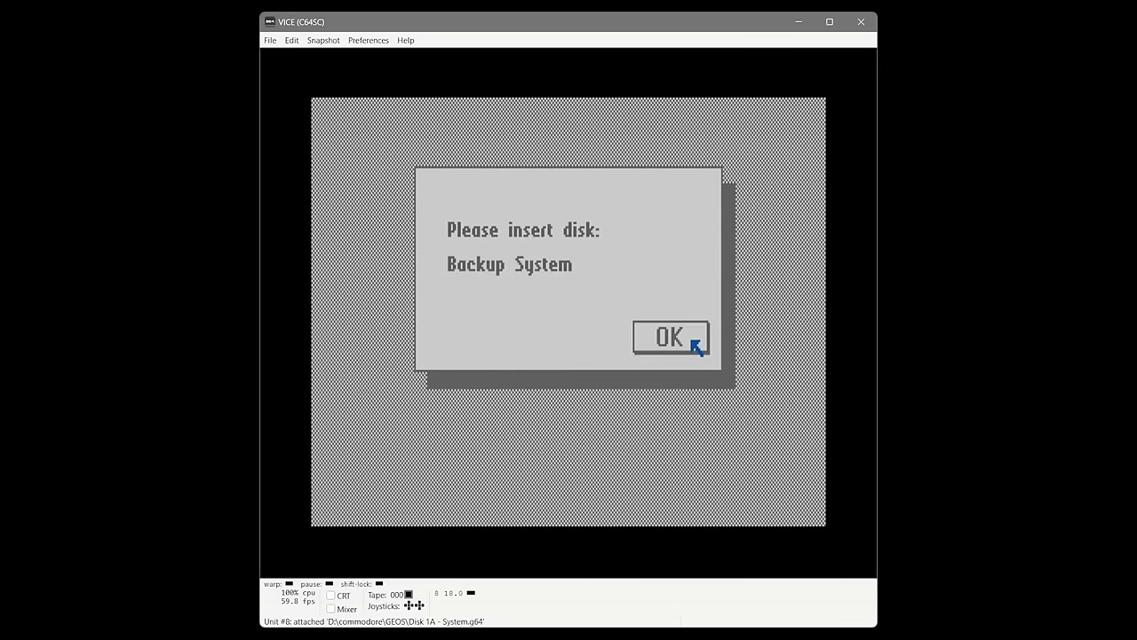
Reattach the Disk 2A - Backup System image to drive 8.
{"action": "key", "text": "alt+8"}
{"action": "key", "text": "Down"}
{"action": "key", "text": "Down"}
{"action": "key", "text": "Down"}
{"action": "key", "text": "Down"}
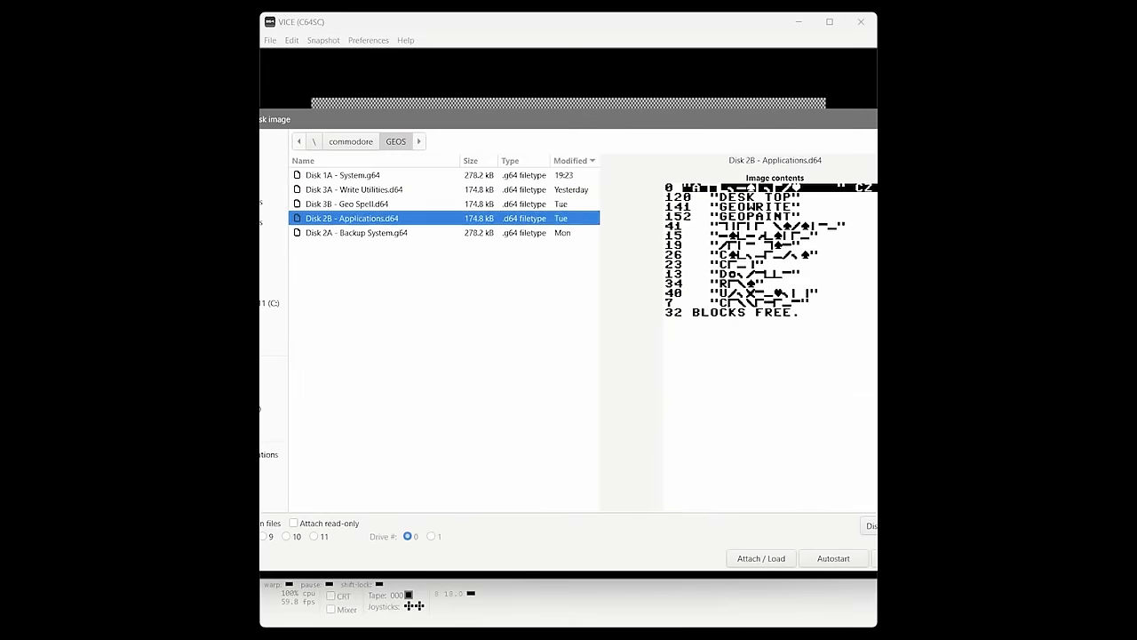
{"action": "key", "text": "Return"}
{"action": "key", "text": "Return"}
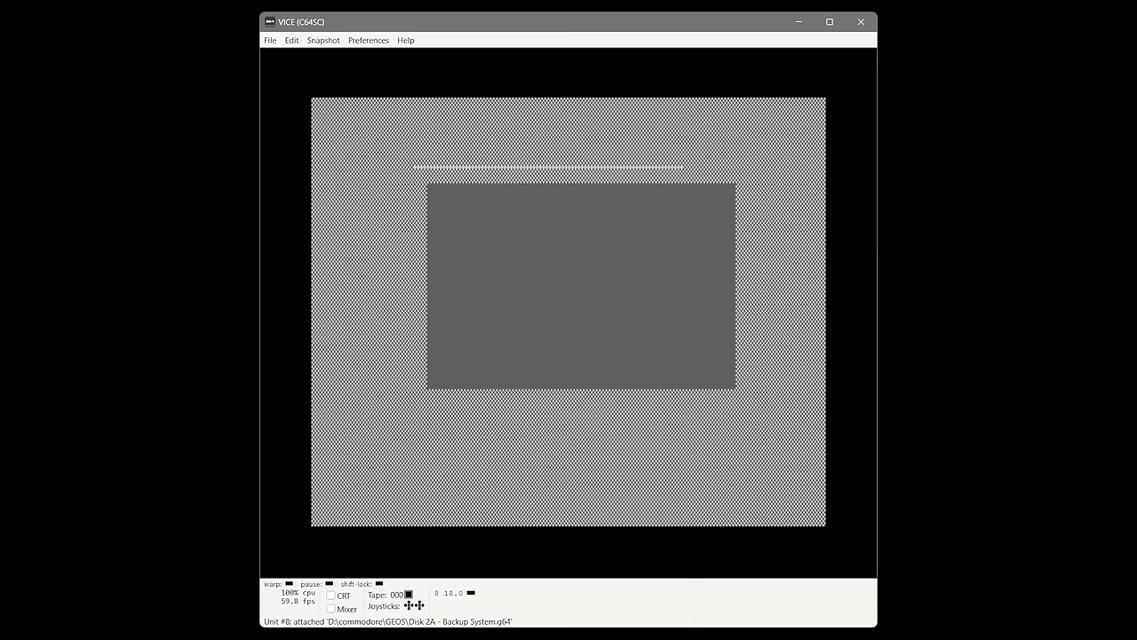
Reattach Disk 1A - System.g64 to drive 8 so GEOS finishes booting to the deskTop.
{"action": "key", "text": "alt+8"}
{"action": "key", "text": "Down"}
{"action": "key", "text": "Return"}
{"action": "key", "text": "Return"}
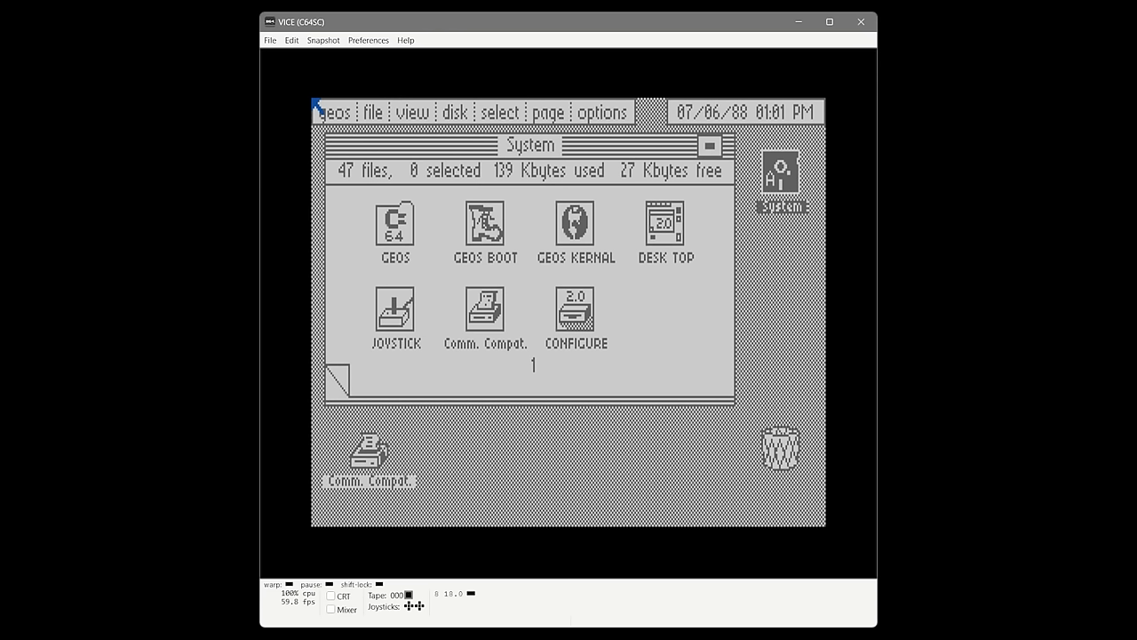
With the mouse grabbed, select COMM 1351(a) as the input device and confirm.
{"action": "key", "text": "alt+m"}
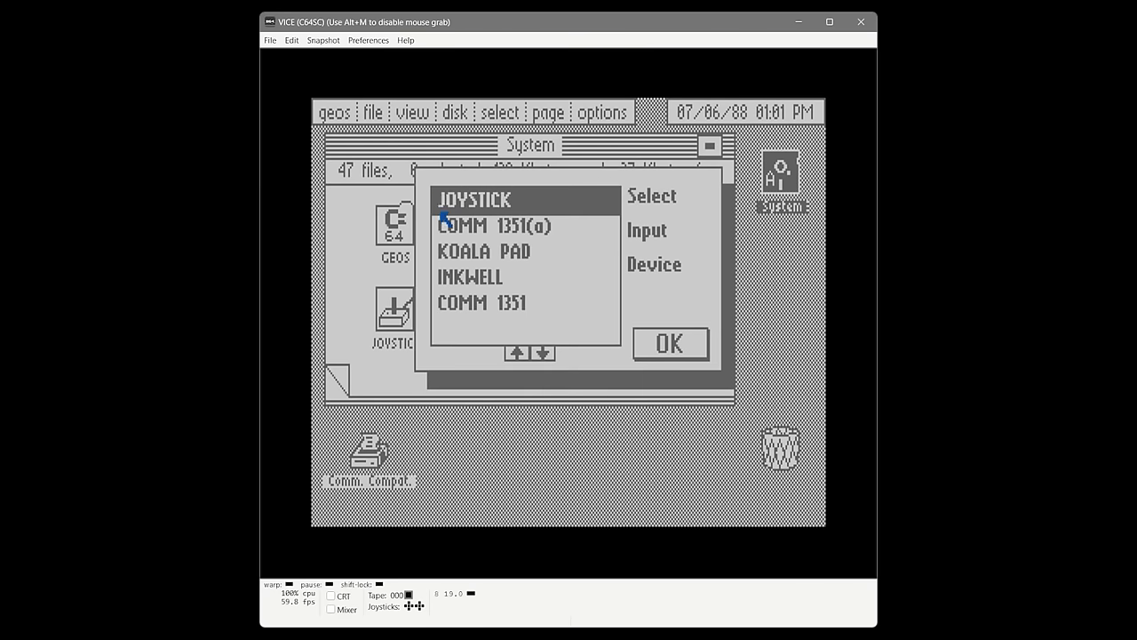
{"action": "left_click", "coordinate": [542, 231]}
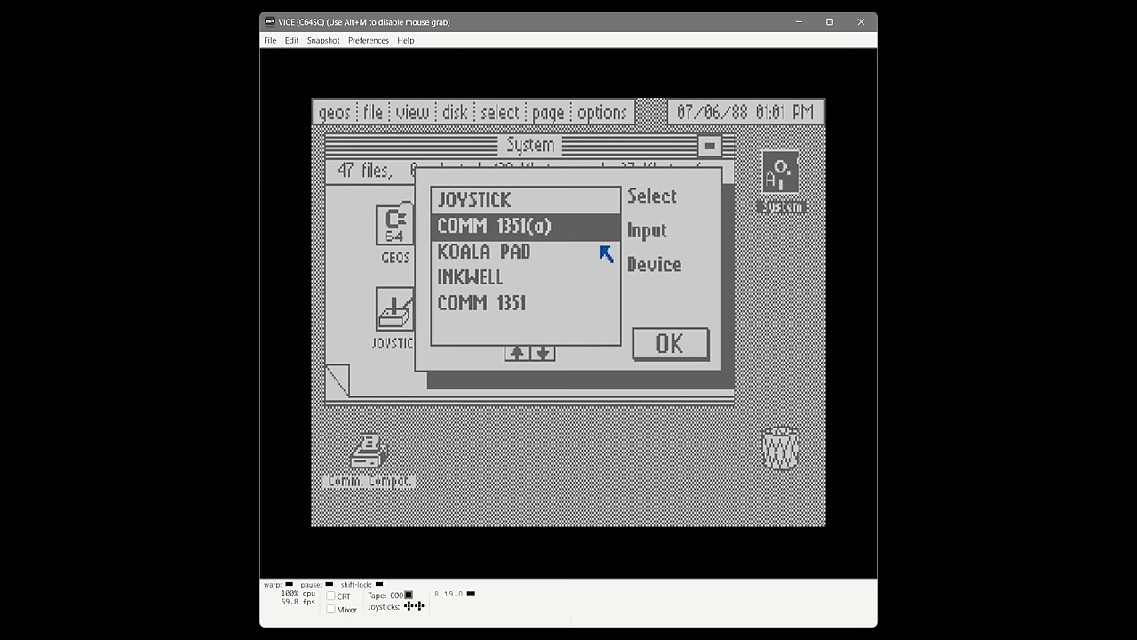
{"action": "left_click", "coordinate": [682, 350]}
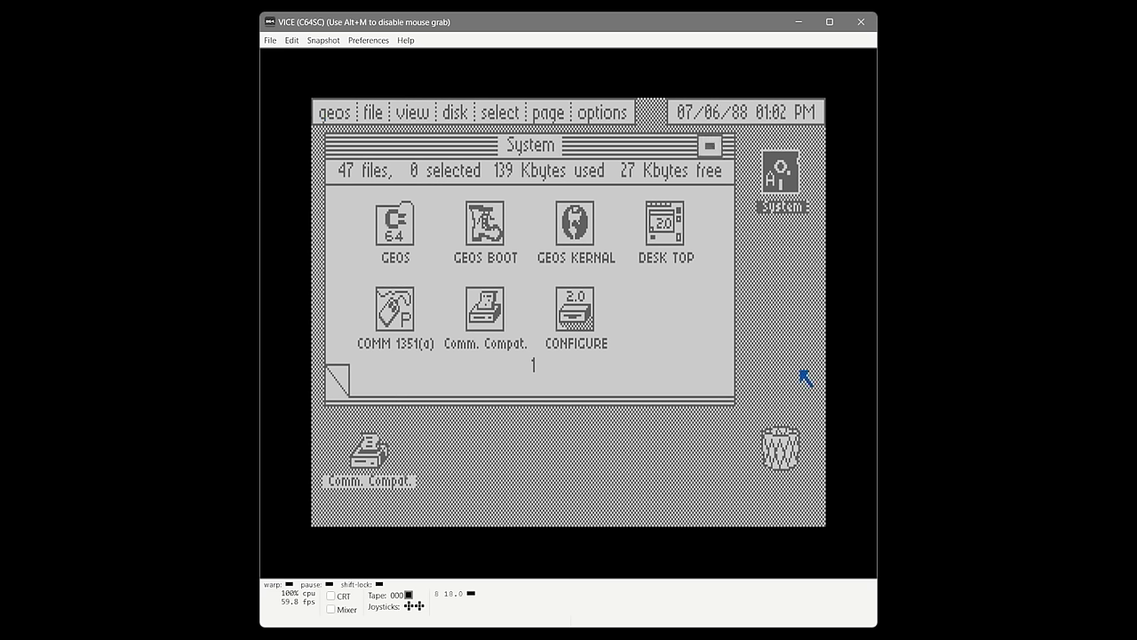
Set the GEOS clock to 10/05/23 07:30.
{"action": "key", "text": "alt+m"}
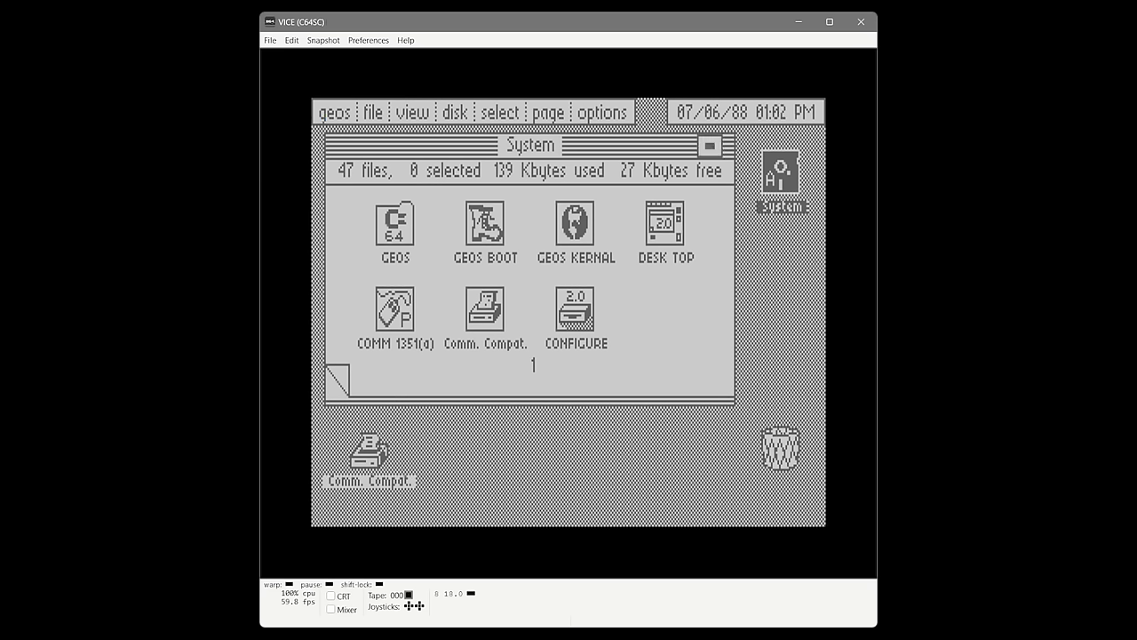
{"action": "key", "text": "alt+m"}
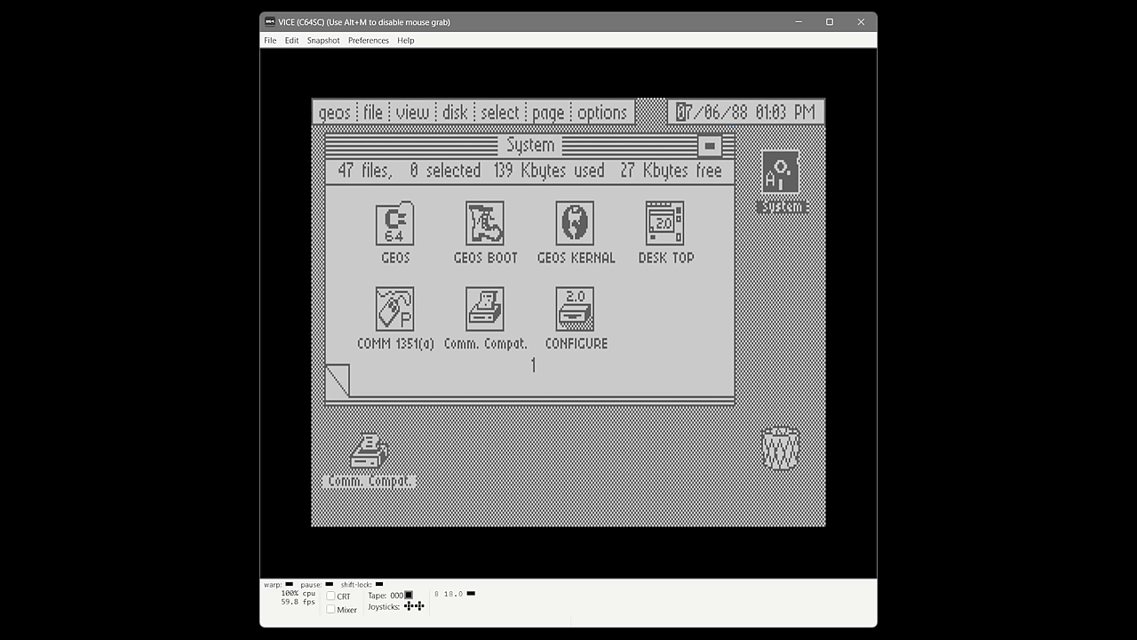
{"action": "type", "text": "10/05/23 "}
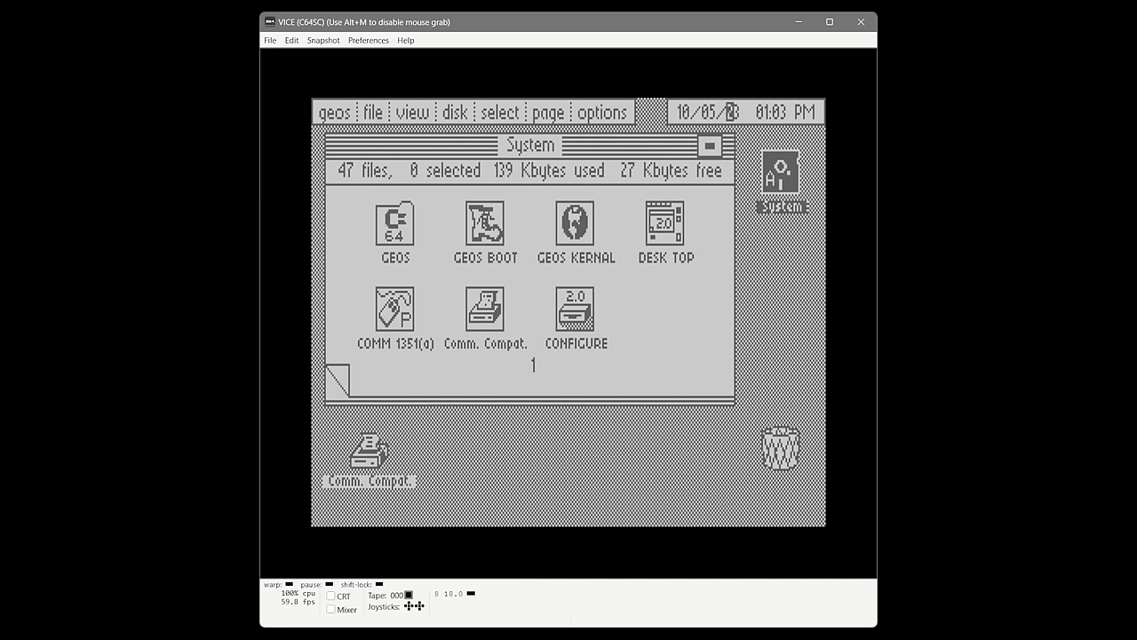
{"action": "type", "text": "07:30"}
{"action": "key", "text": "Return"}
{"action": "left_click", "coordinate": [665, 231]}
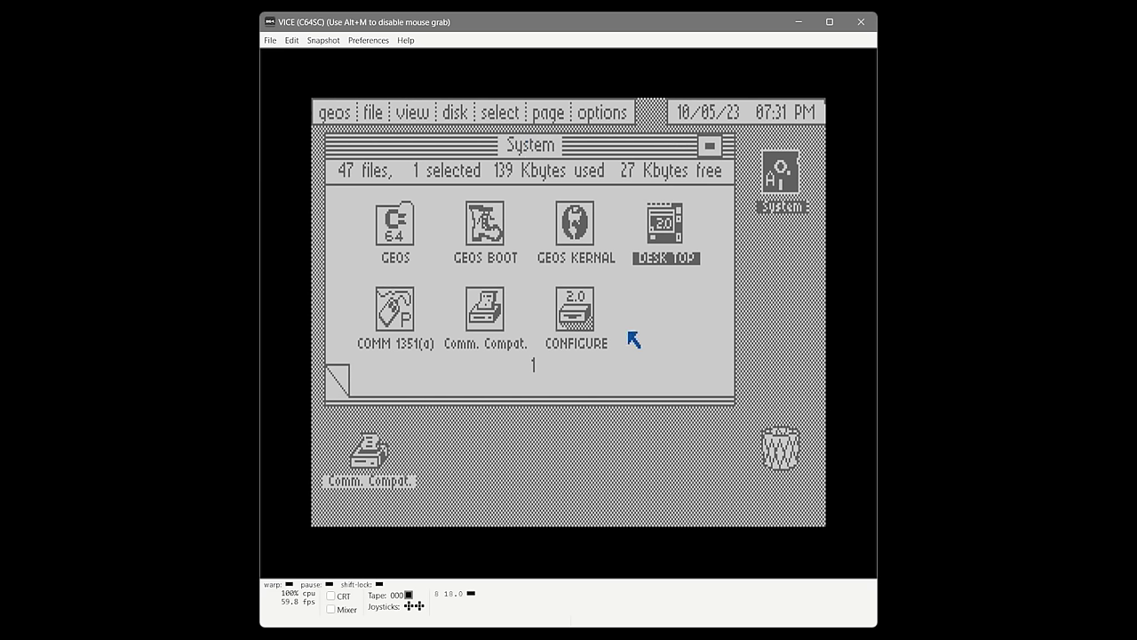
{"action": "left_click", "coordinate": [661, 336]}
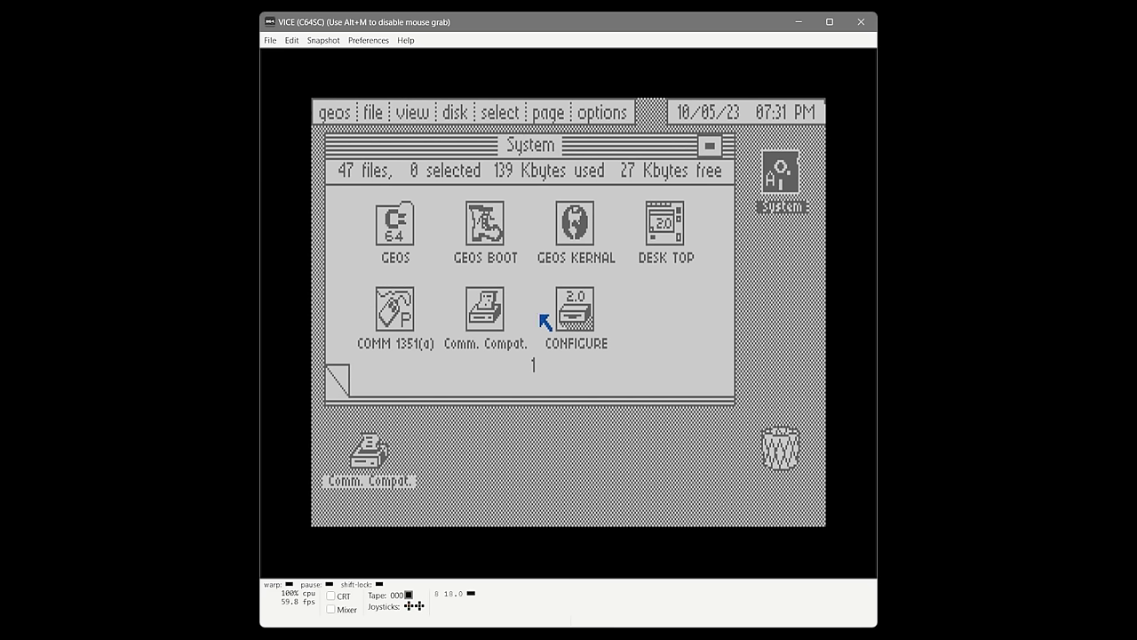
{"action": "left_click", "coordinate": [344, 380]}
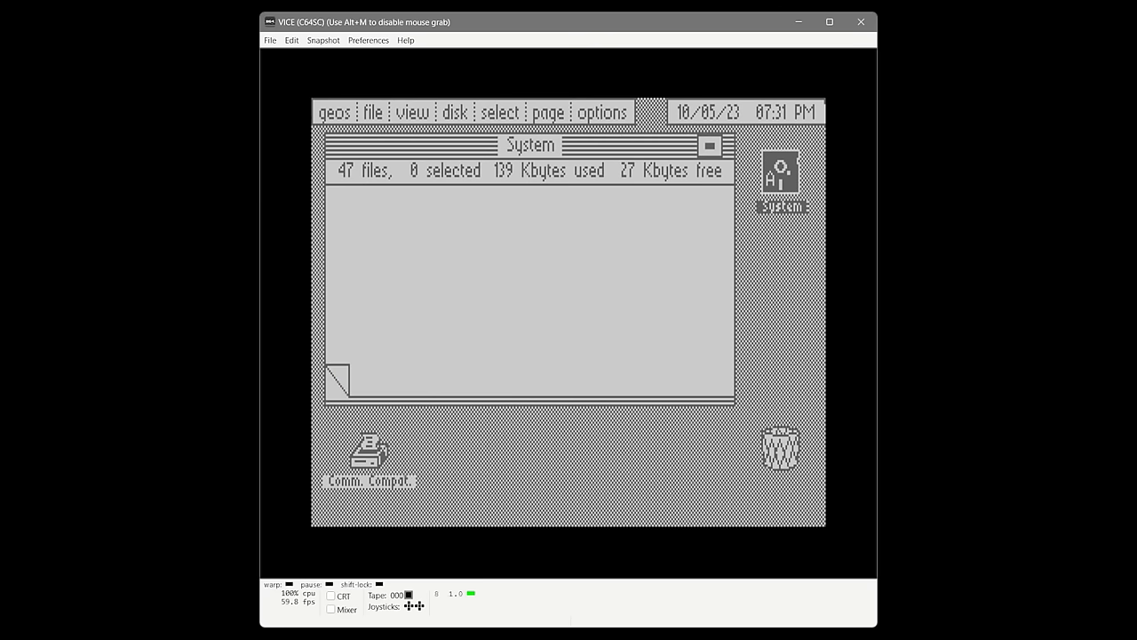
{"action": "left_click", "coordinate": [340, 384]}
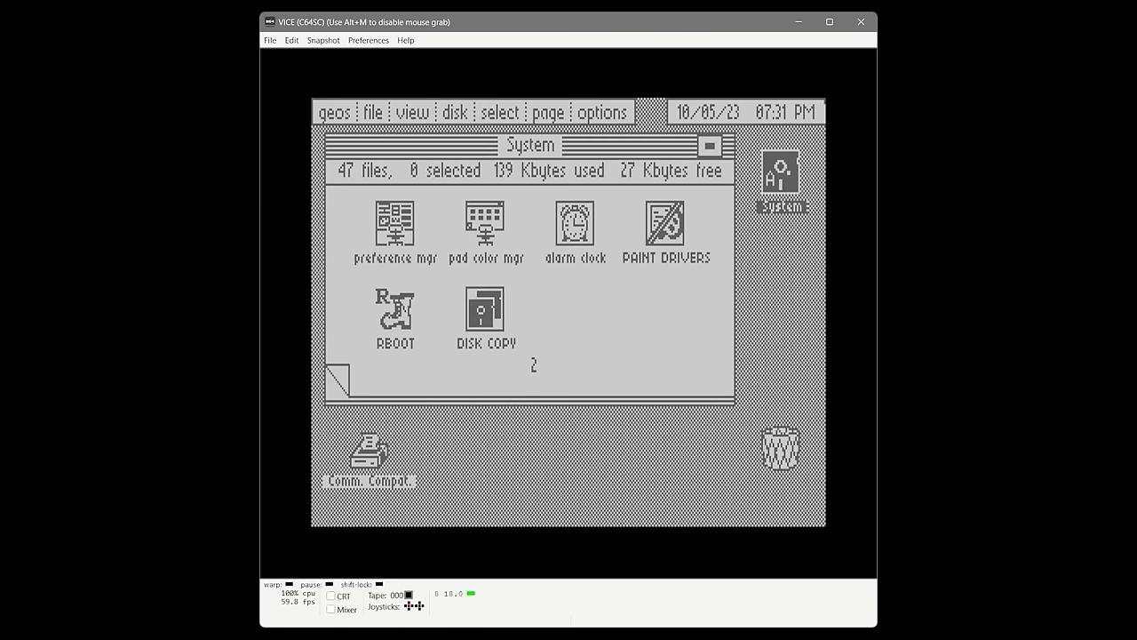